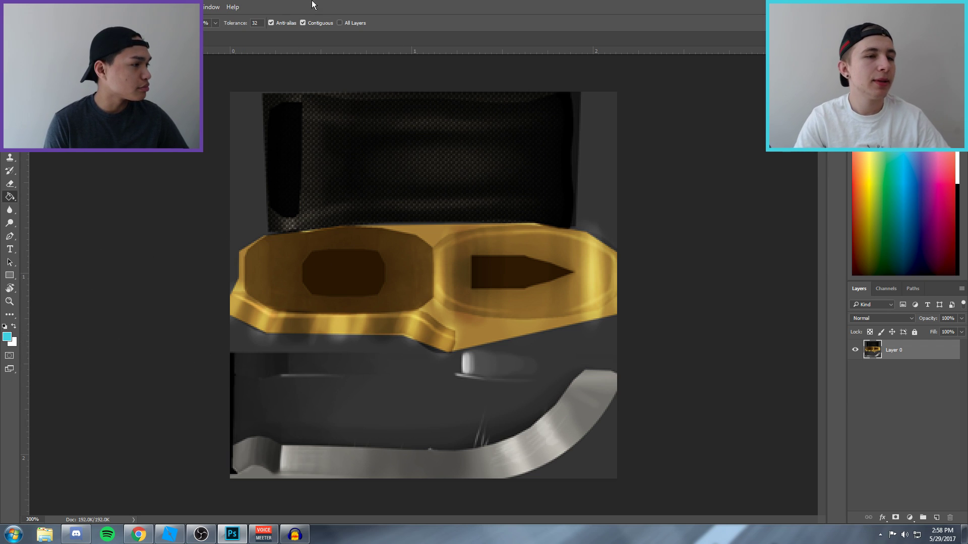
- Quick-select the grey blade area and its silver edge below the gold guard
key(w)
click(384, 405)
mouse_move(432, 462)
mouse_down()
mouse_move(457, 476)
mouse_move(518, 462)
mouse_up()
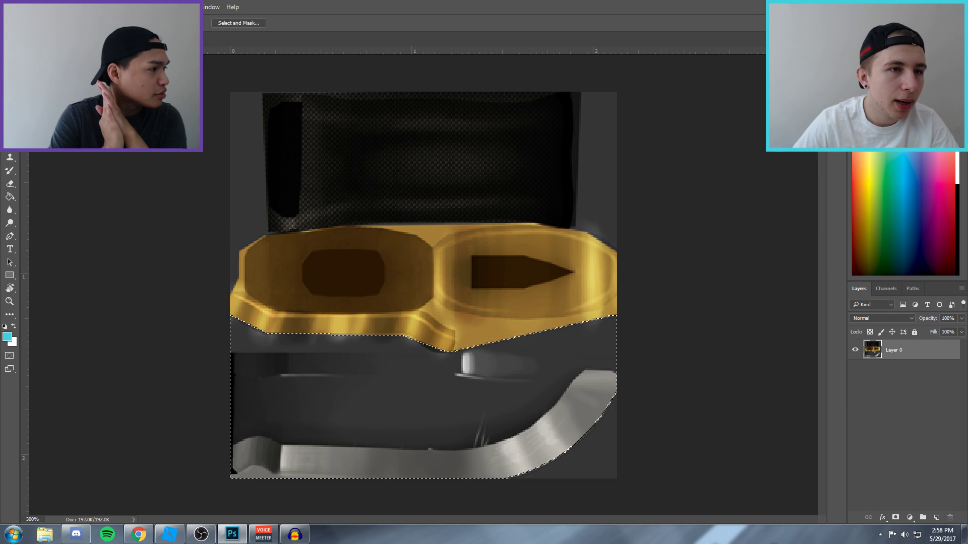
key(alt+i)
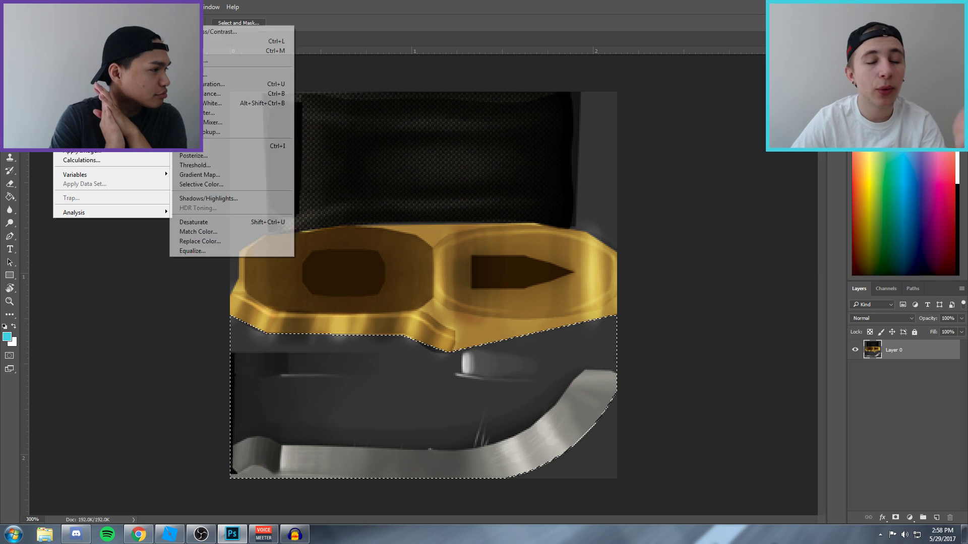
- Apply a midtones Color Balance of -82, +100, +19 to tint the selected blade green
key(j)
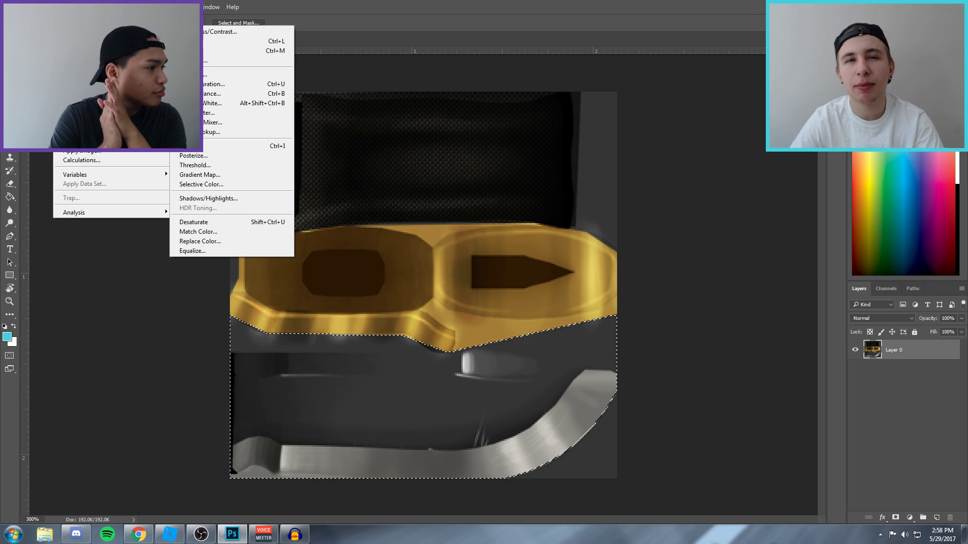
key(b)
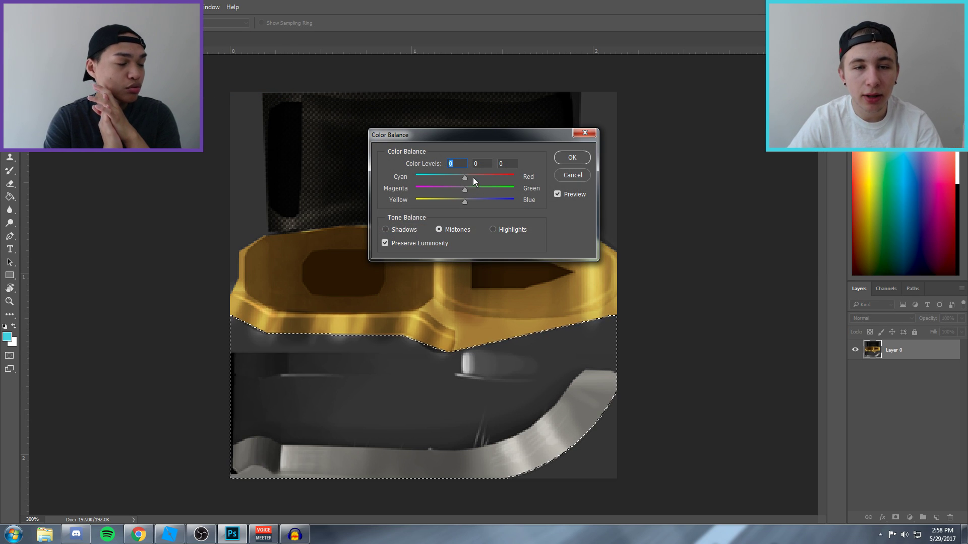
drag(464, 177, 512, 195)
click(467, 189)
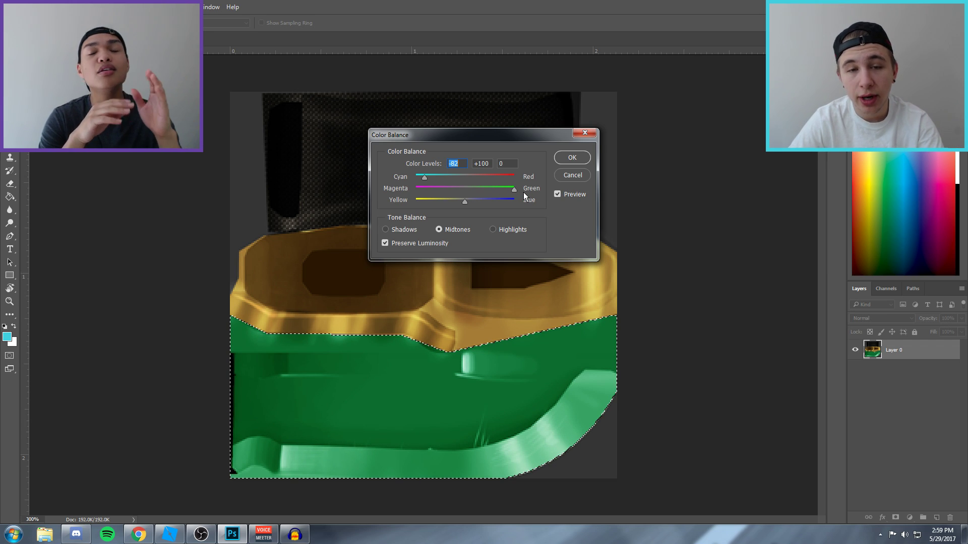
key(Tab)
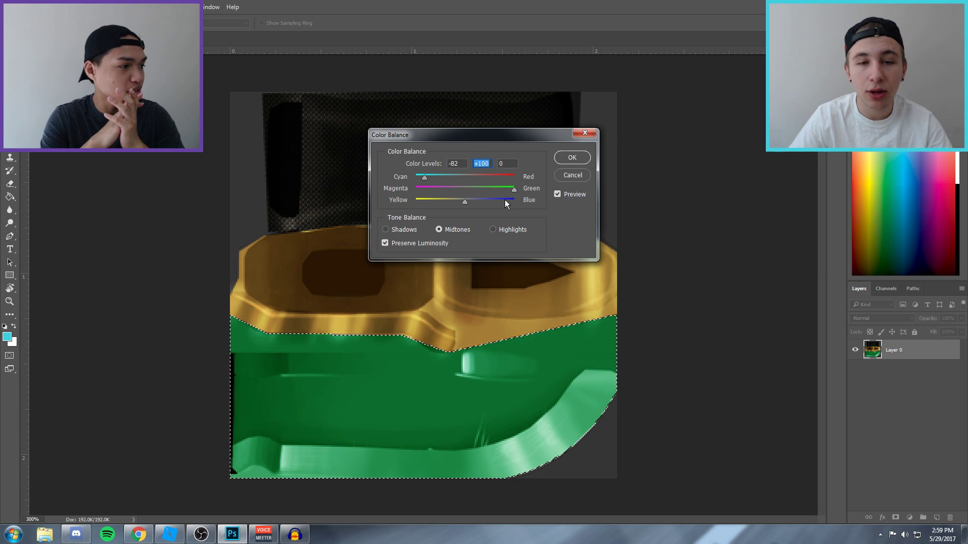
mouse_move(479, 199)
mouse_down()
mouse_move(500, 201)
mouse_move(473, 207)
mouse_up()
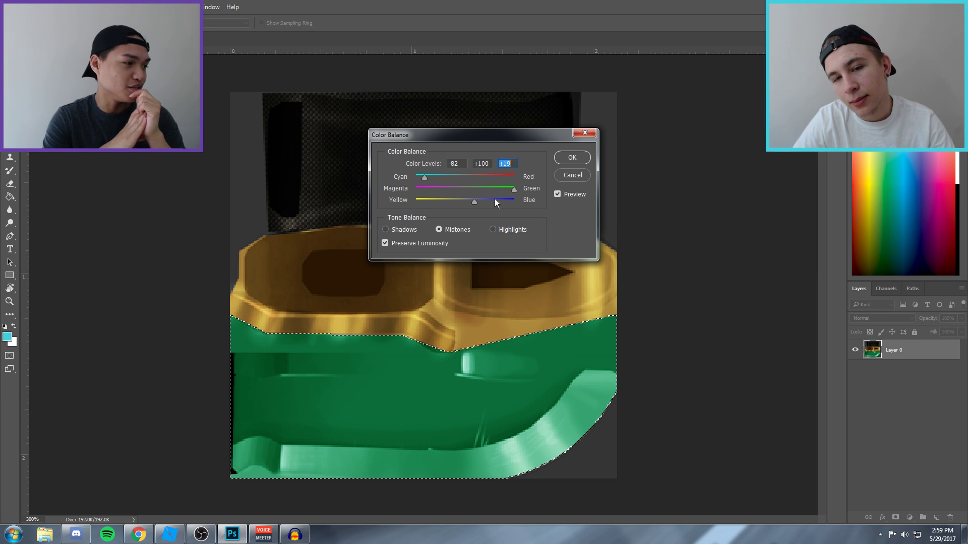
click(574, 158)
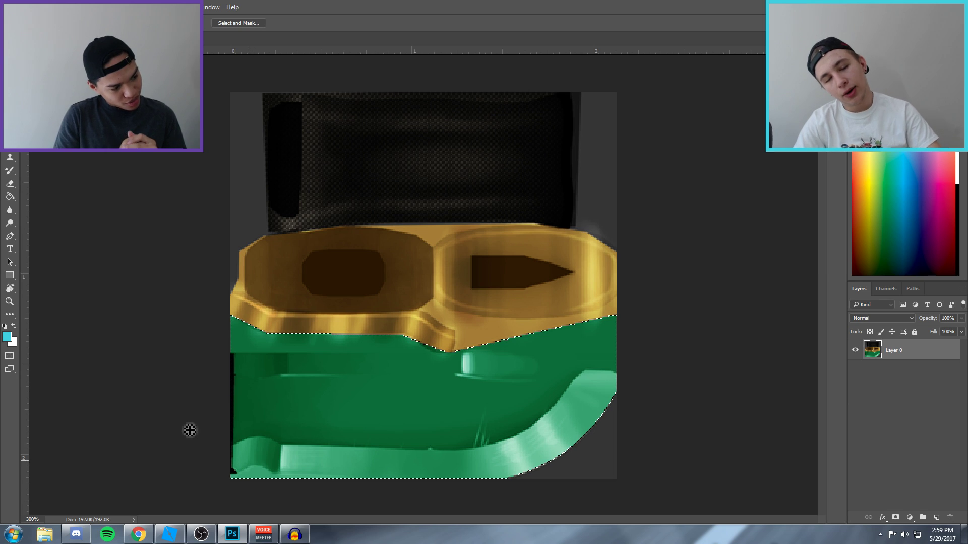
- Deselect the blade and quick-select the whole gold knuckle guard instead
drag(302, 254, 412, 297)
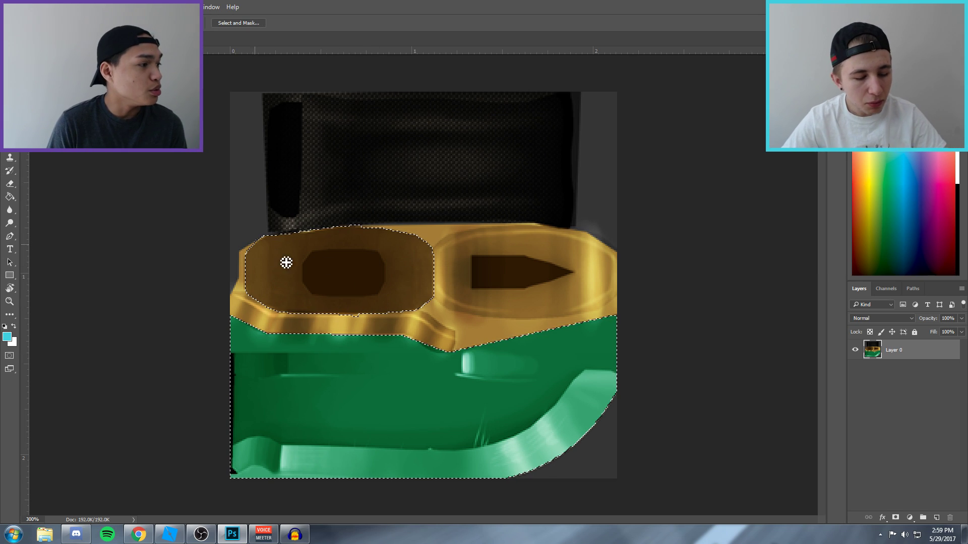
right_click(408, 246)
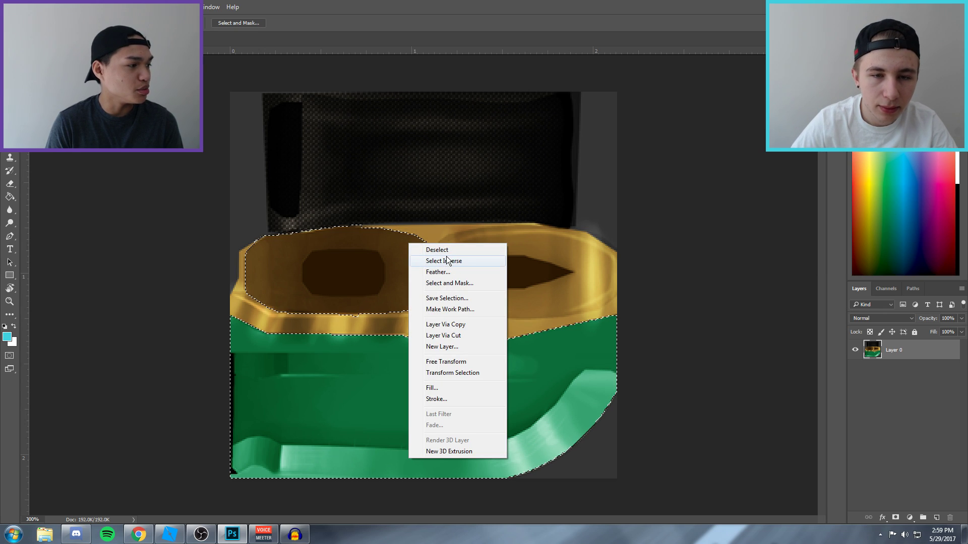
click(435, 250)
mouse_move(315, 251)
mouse_down()
mouse_move(471, 297)
mouse_move(404, 271)
mouse_move(533, 302)
mouse_move(516, 255)
mouse_up()
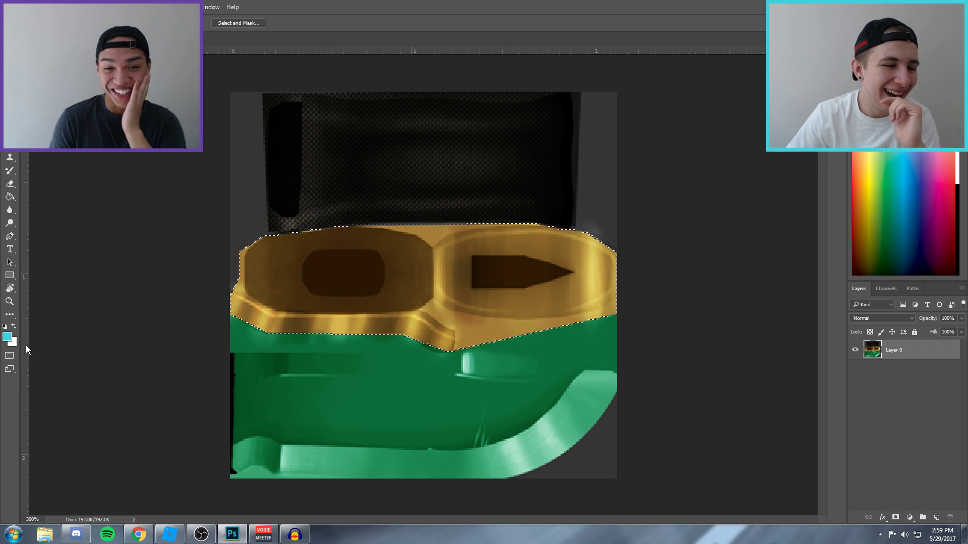
- Try a darker teal foreground colour, then cancel, leaving the foreground colour unchanged
click(7, 337)
drag(547, 151, 537, 178)
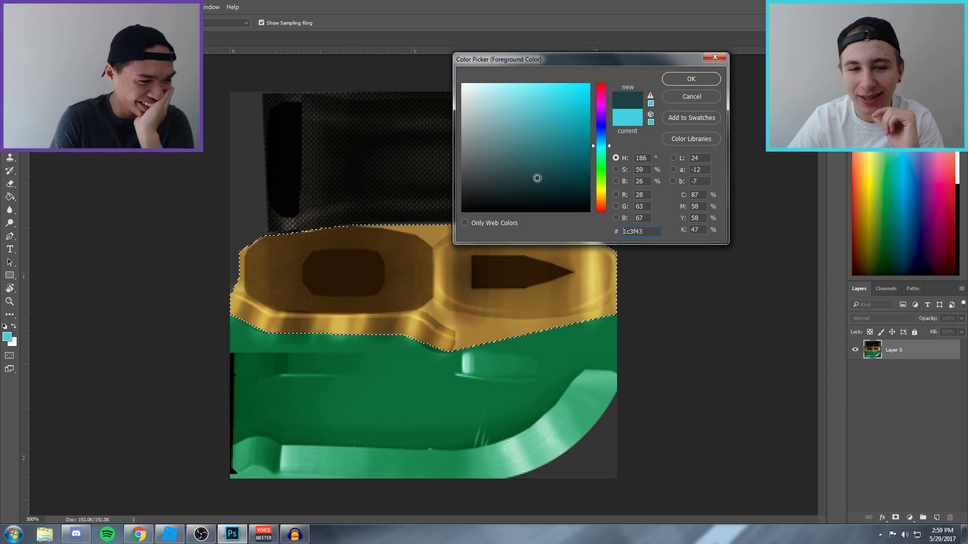
click(715, 56)
click(65, 7)
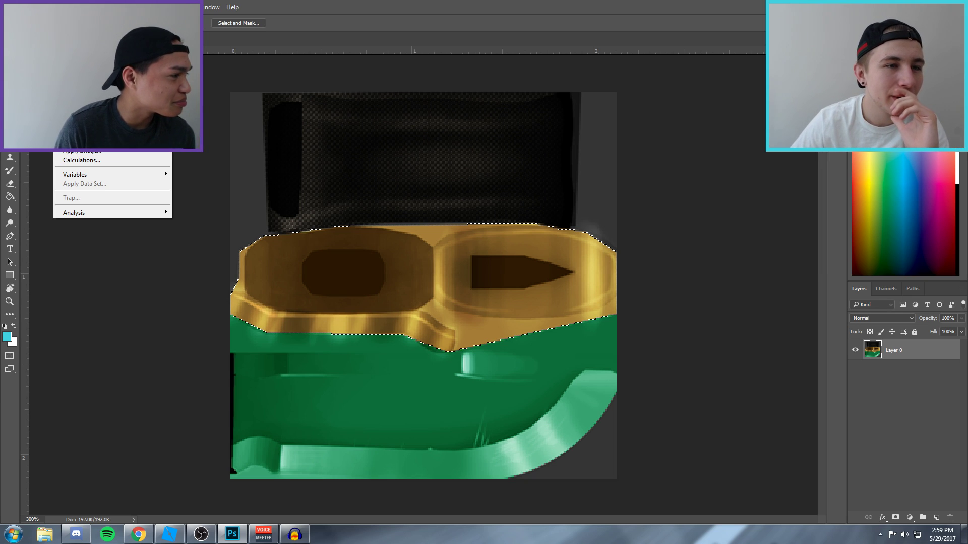
- Apply a midtones Color Balance of -73 Cyan, -73 Magenta, +100 Blue to the guard
mouse_move(111, 32)
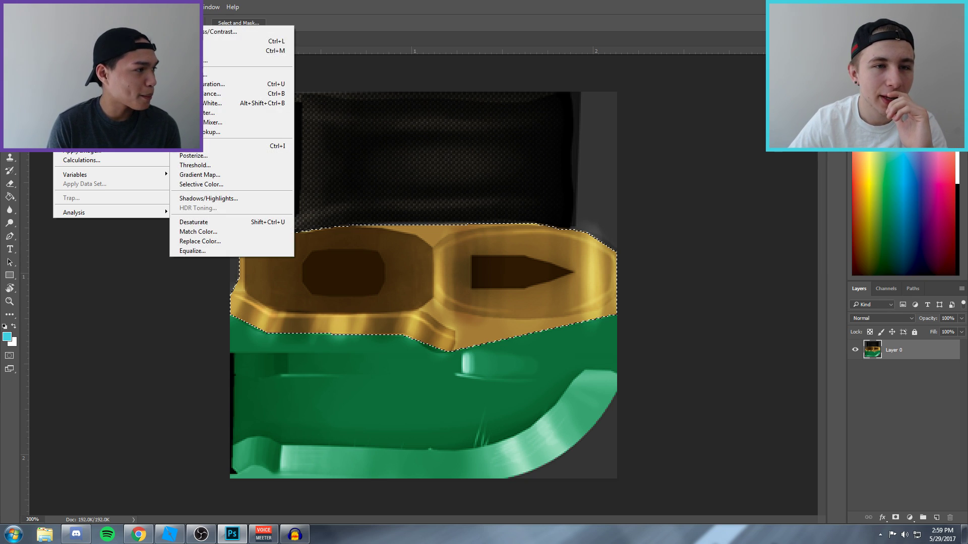
click(225, 93)
mouse_move(465, 178)
mouse_down()
mouse_move(480, 177)
mouse_move(456, 178)
mouse_move(480, 178)
mouse_move(513, 202)
mouse_move(428, 195)
mouse_move(455, 194)
mouse_up()
drag(513, 200, 463, 177)
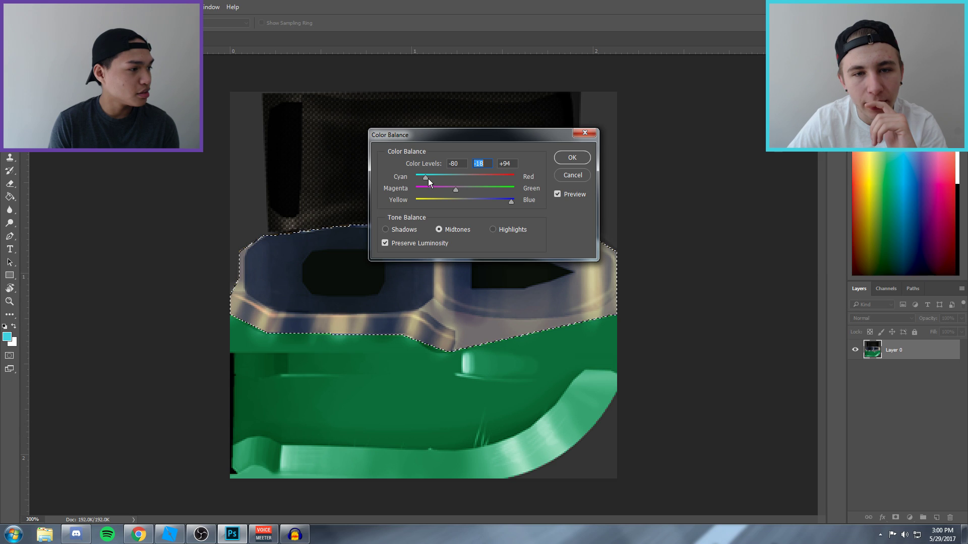
drag(443, 189, 424, 192)
mouse_move(507, 200)
mouse_down()
mouse_move(494, 201)
mouse_move(515, 204)
mouse_up()
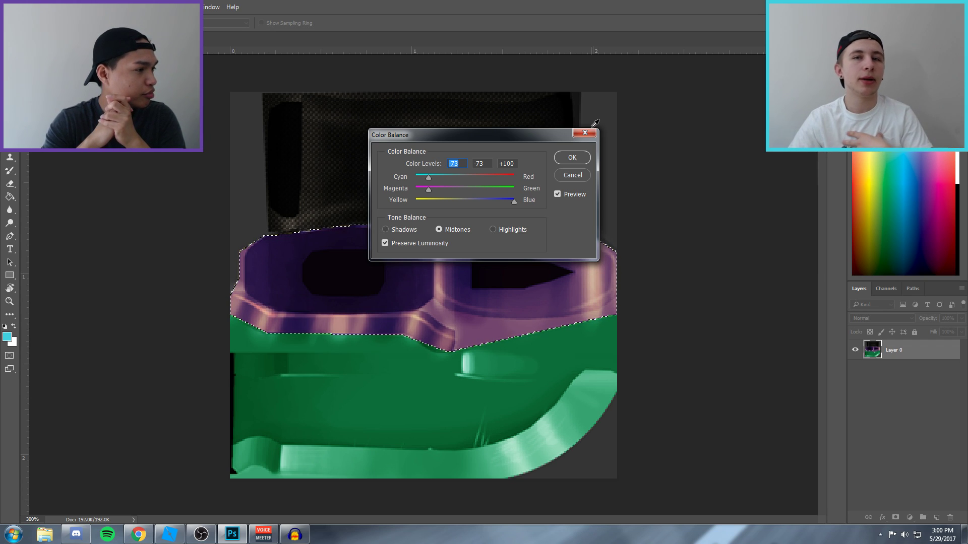
click(571, 158)
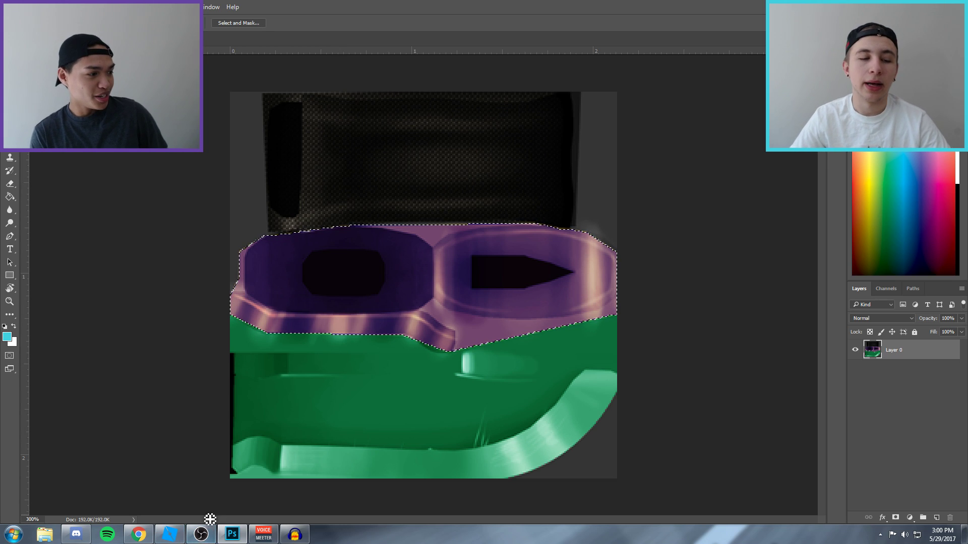
- Search Google for 'jd logo' in a new Chrome tab
click(138, 534)
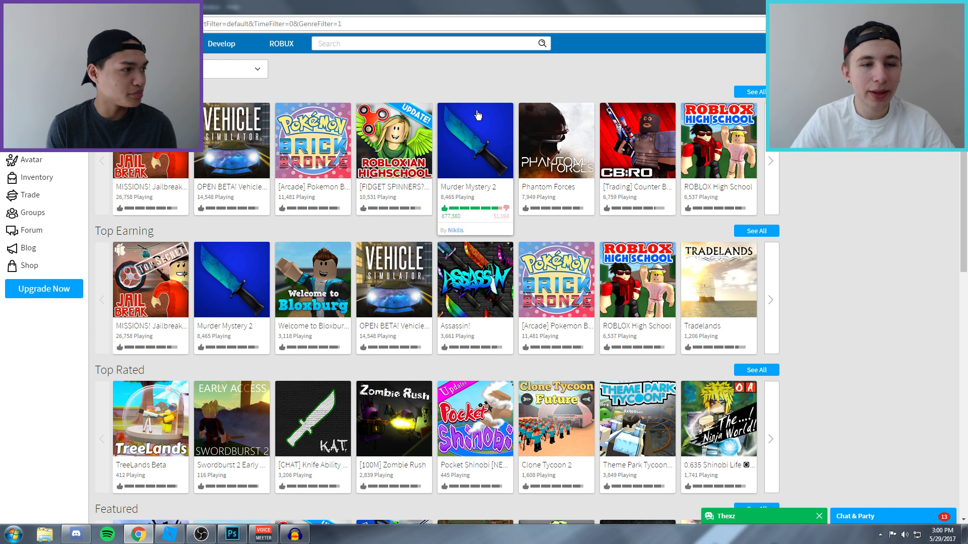
key(ctrl+t)
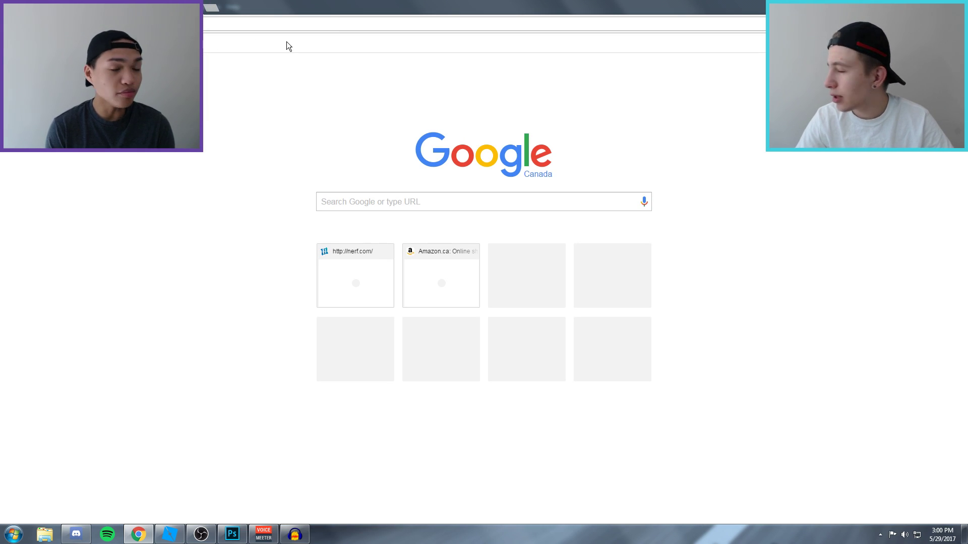
text(j)
key(BackSpace)
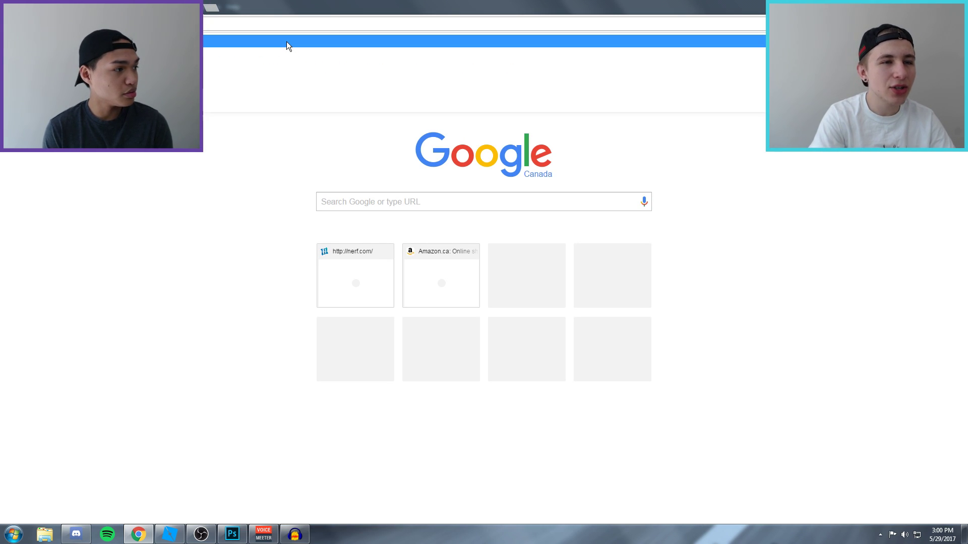
text(jd)
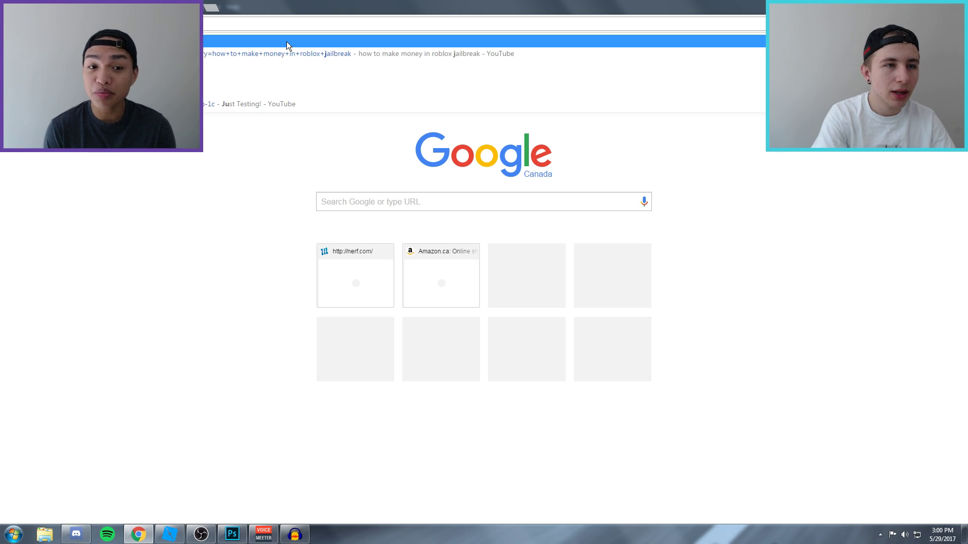
text( logo)
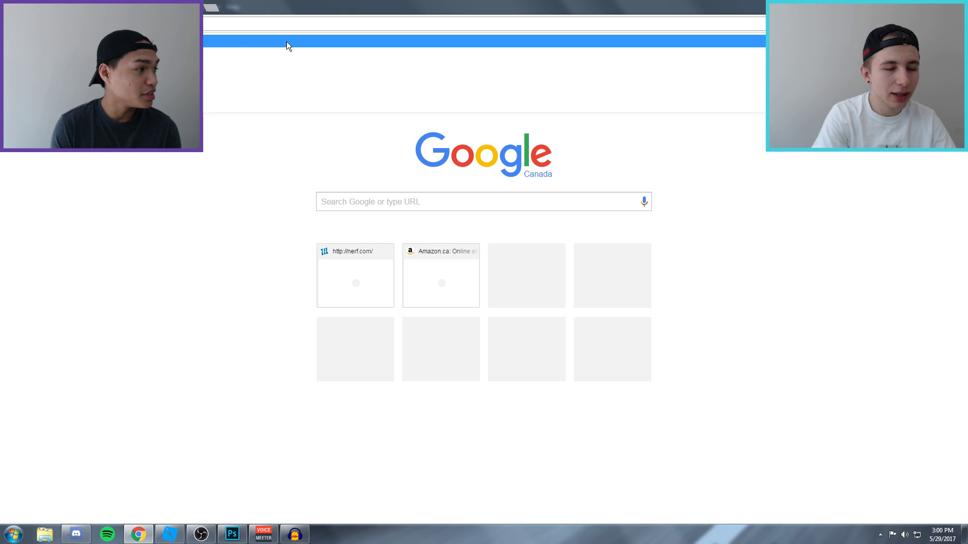
key(Return)
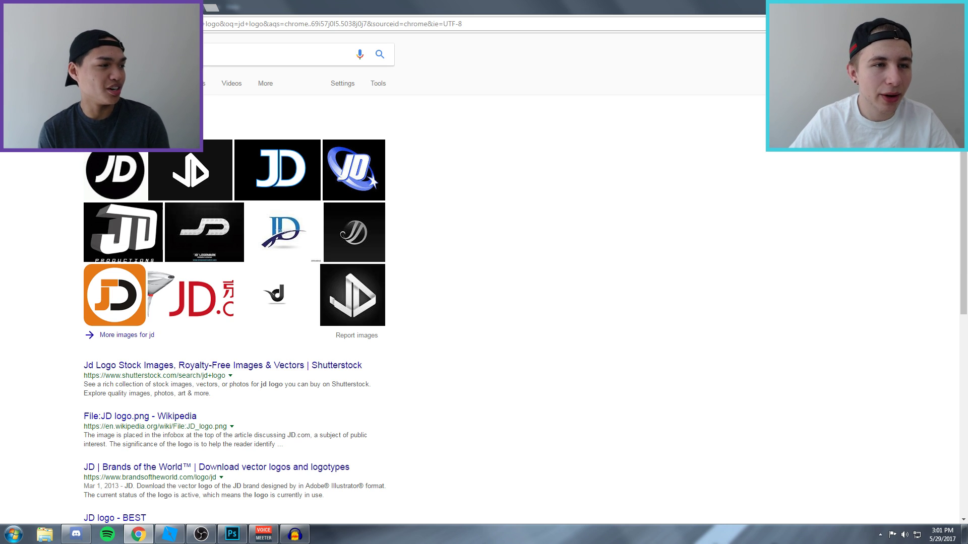
- Refine the search query to 'jd roblox logo'
click(151, 55)
text(ro)
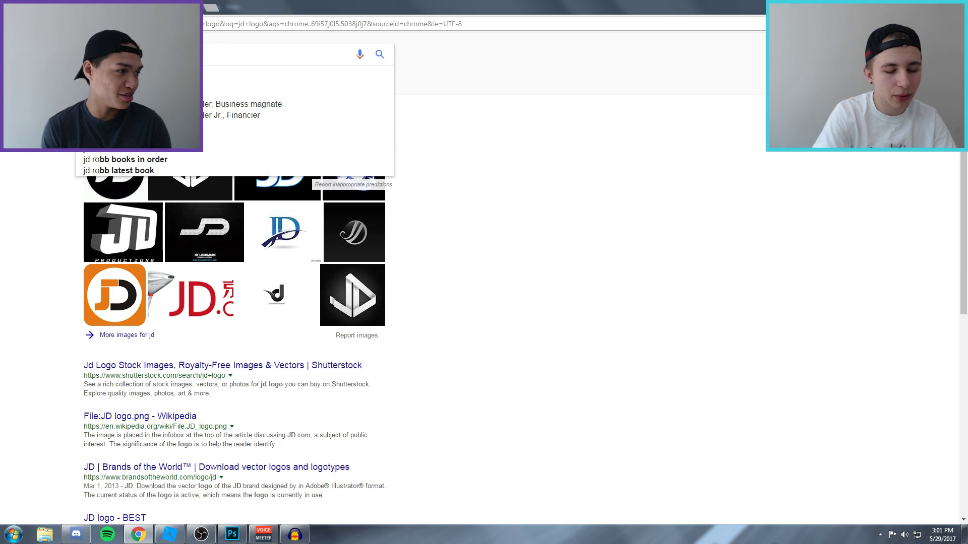
text(blox logo)
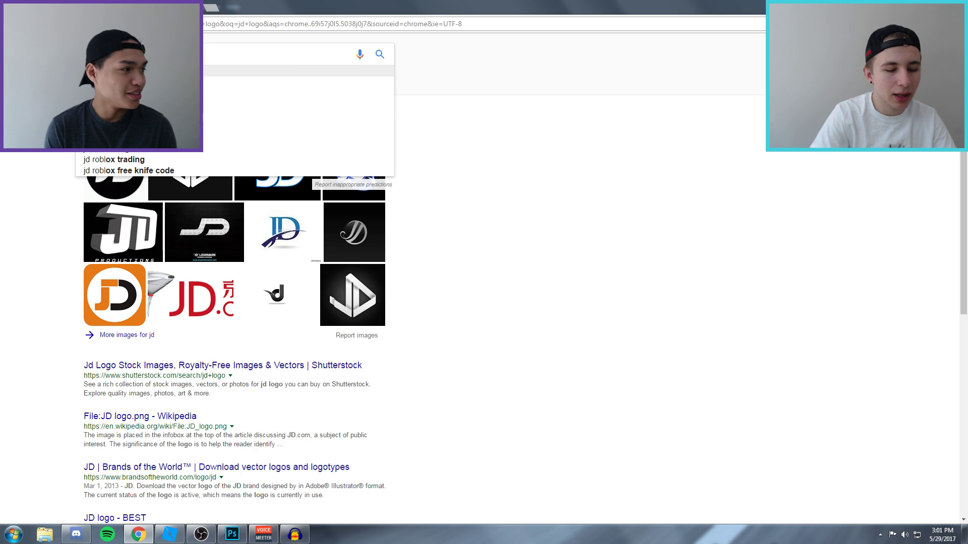
key(Return)
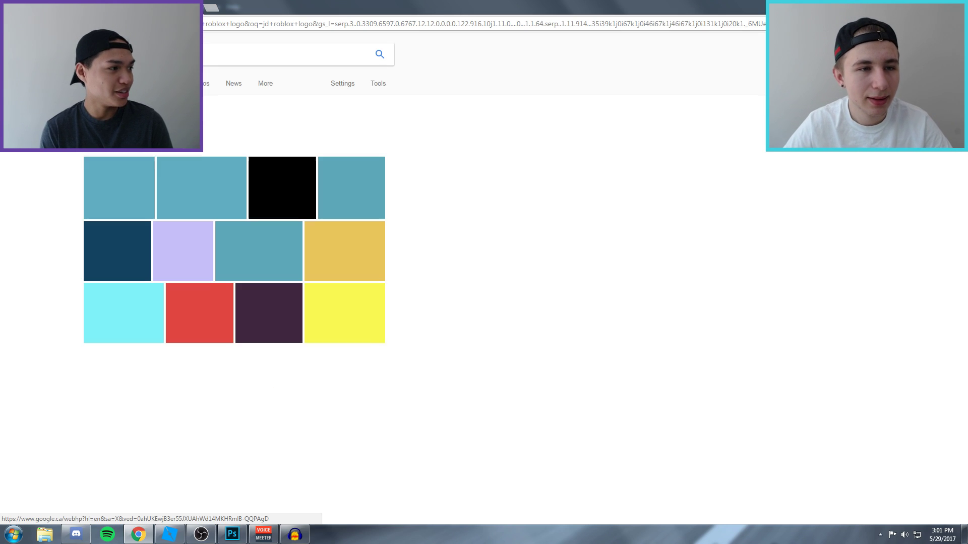